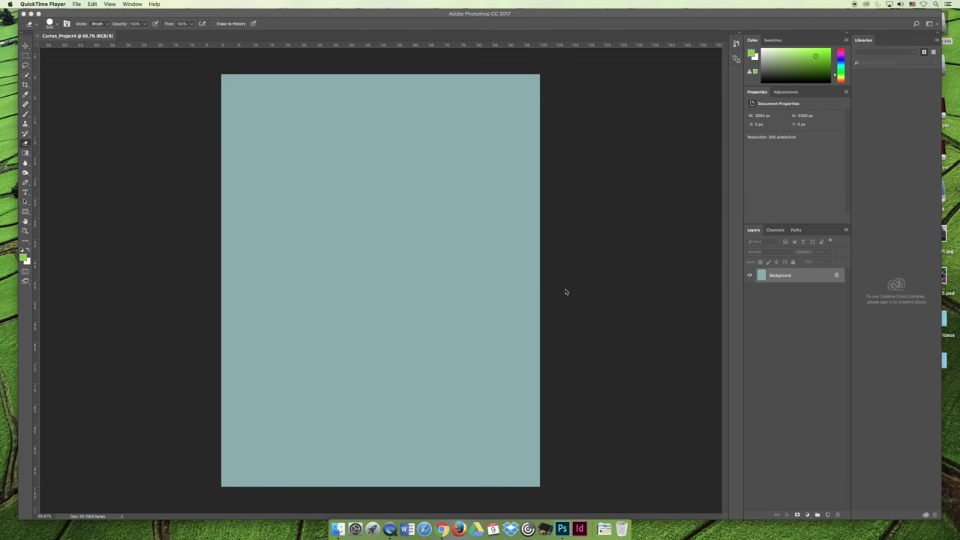
Open ART1280_01.jpg from the Desktop with File > Open
left_click(139, 94)
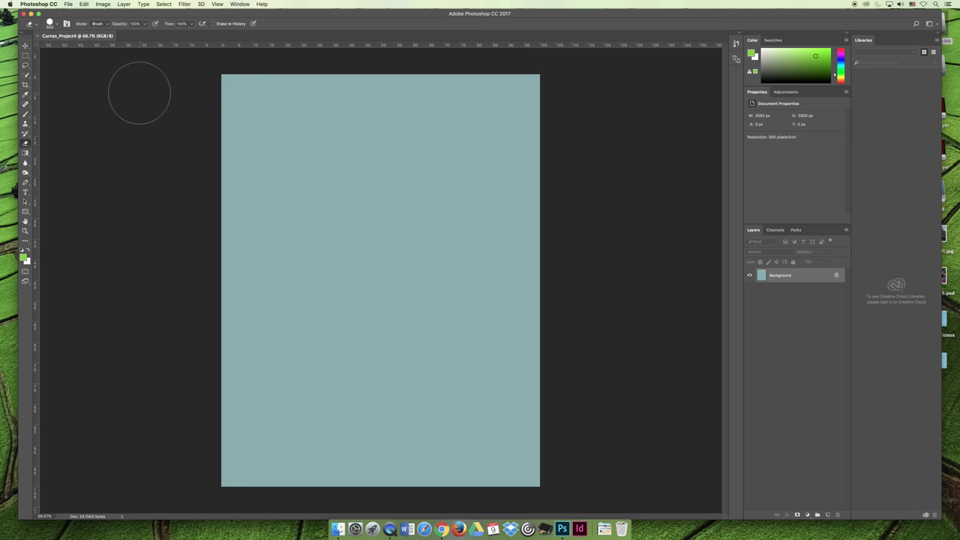
left_click(69, 5)
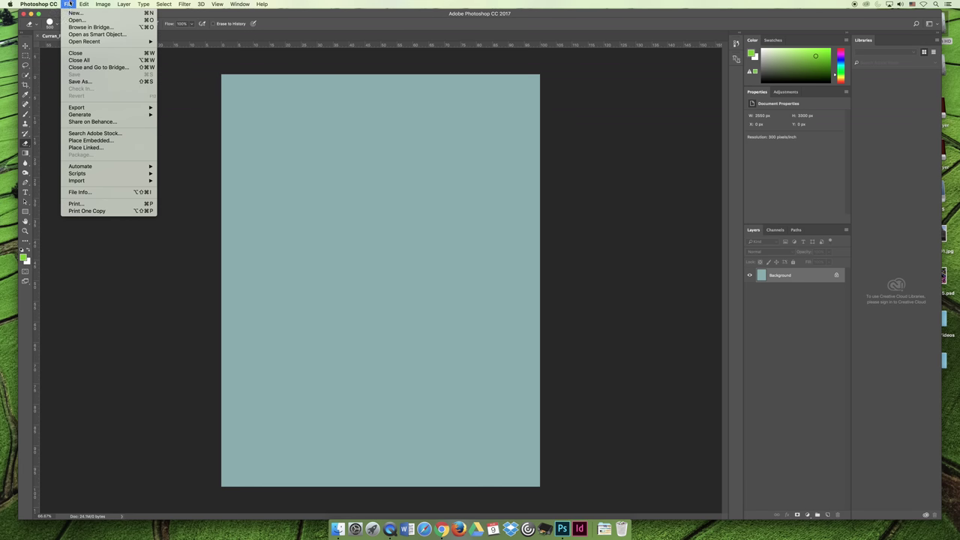
left_click(75, 20)
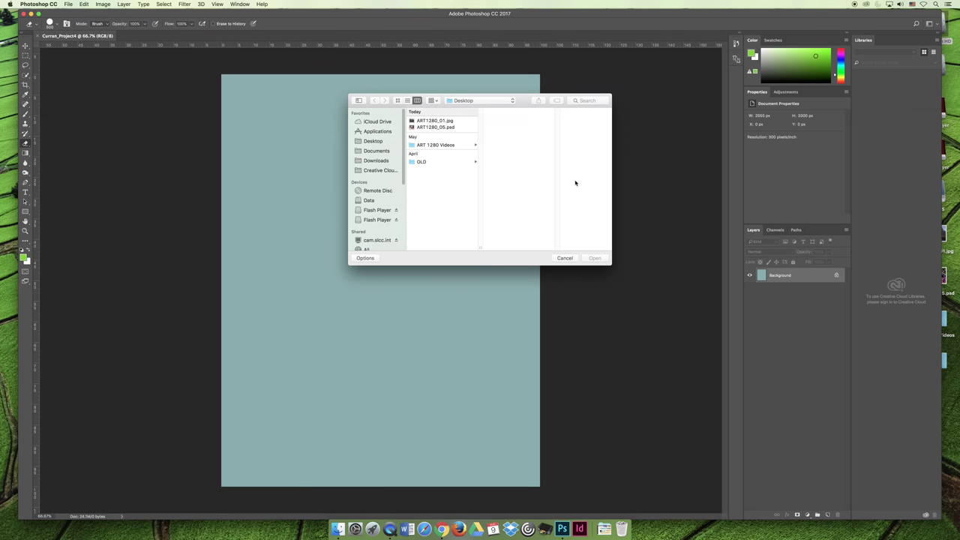
left_click(424, 121)
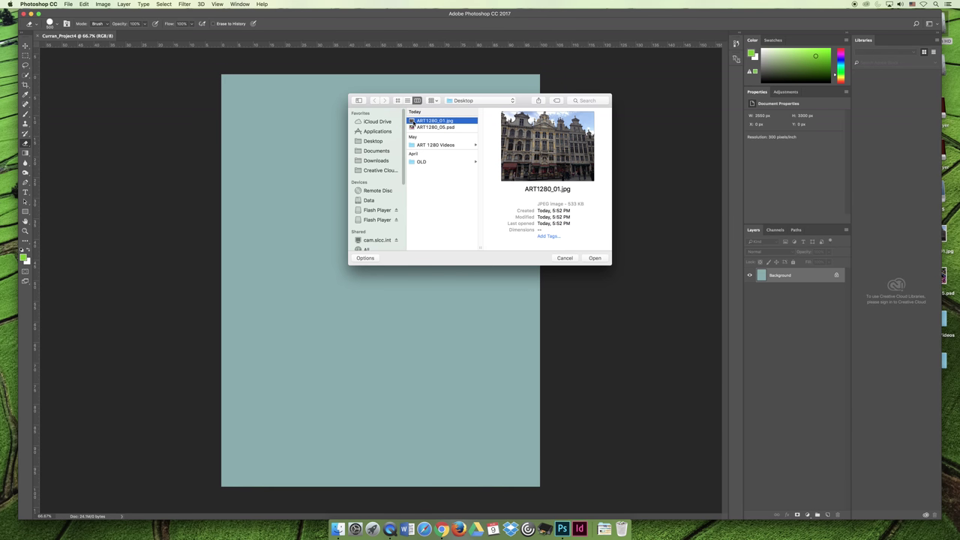
left_click(595, 258)
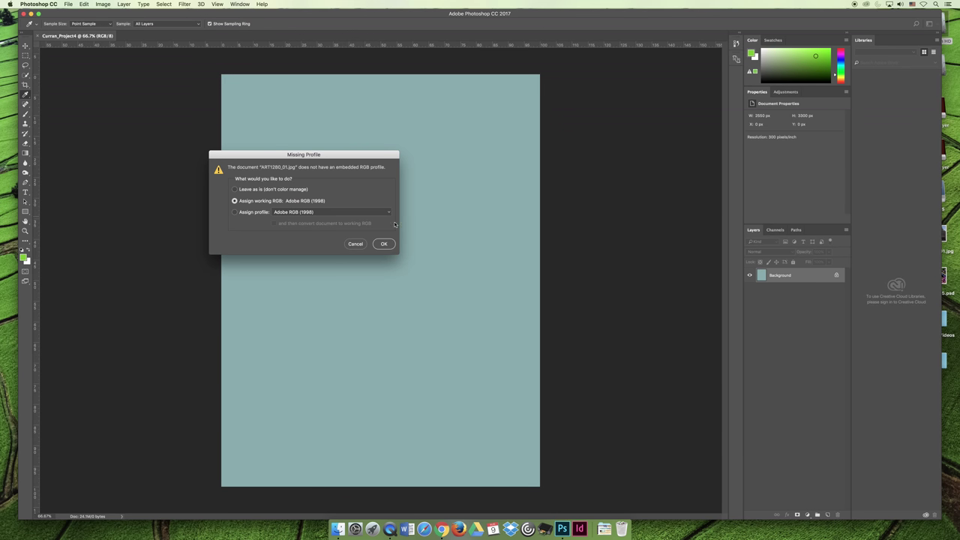
Open the photo with the working RGB profile, brush a green test stroke, then undo it
left_click(384, 244)
key("e")
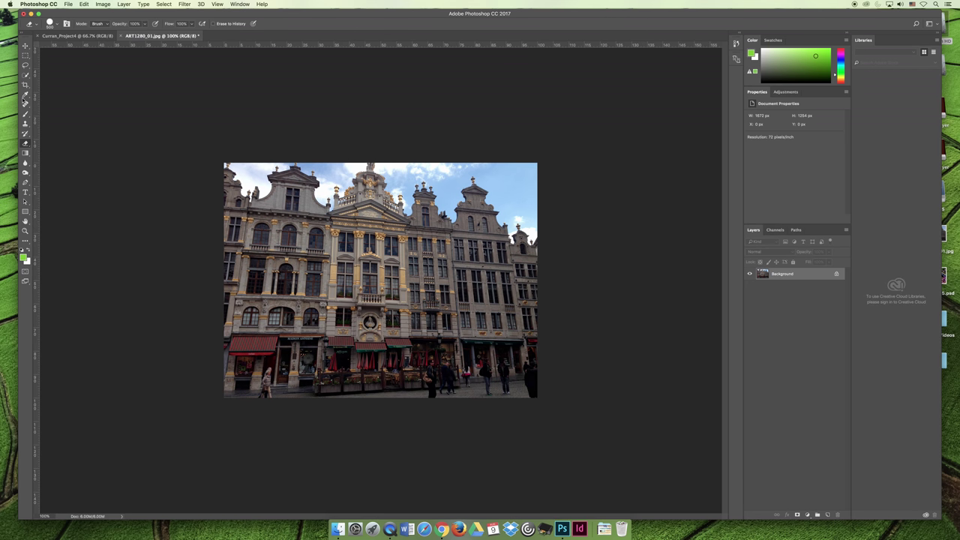
left_click(25, 114)
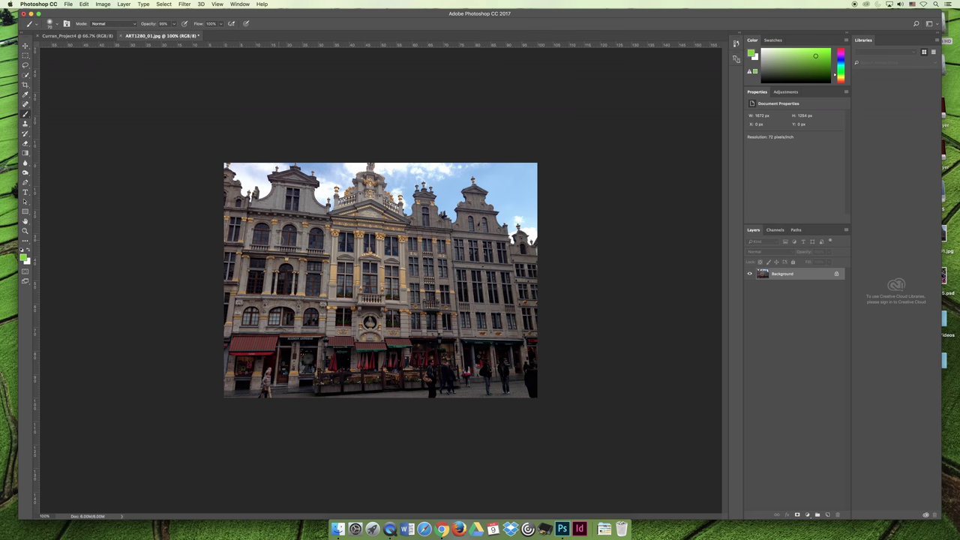
mouse_move(273, 231)
left_mouse_down()
mouse_move(503, 240)
mouse_move(372, 253)
mouse_move(485, 272)
mouse_move(306, 303)
mouse_move(498, 320)
mouse_move(455, 365)
mouse_move(372, 372)
mouse_move(546, 354)
mouse_move(602, 299)
mouse_move(360, 232)
mouse_move(330, 207)
mouse_move(302, 204)
mouse_move(369, 277)
mouse_move(359, 299)
mouse_move(318, 306)
mouse_move(447, 322)
mouse_move(412, 344)
left_mouse_up()
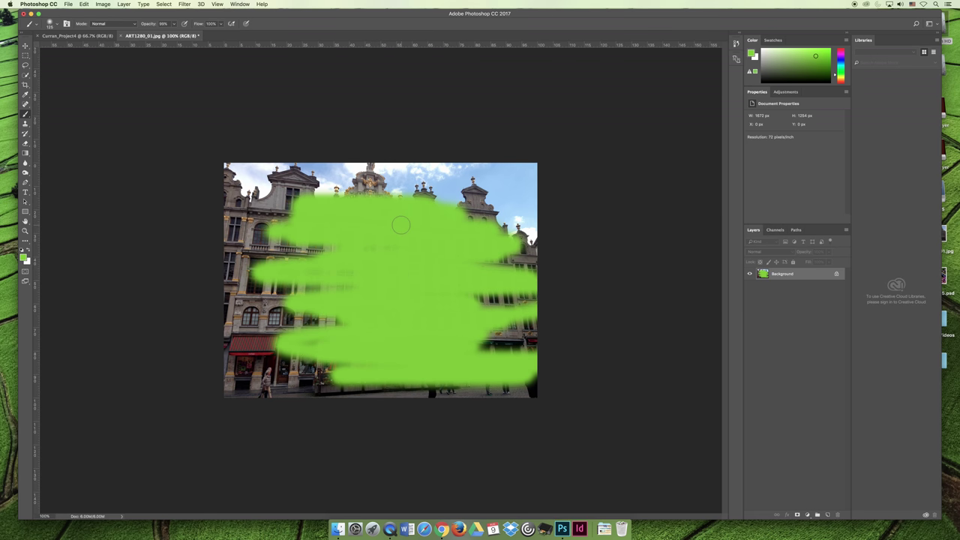
key("super+z")
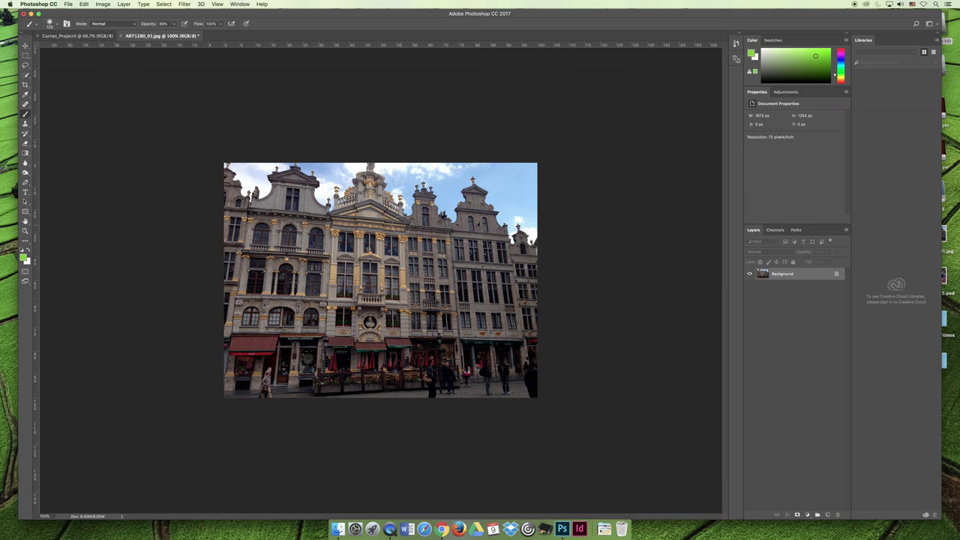
left_click(84, 5)
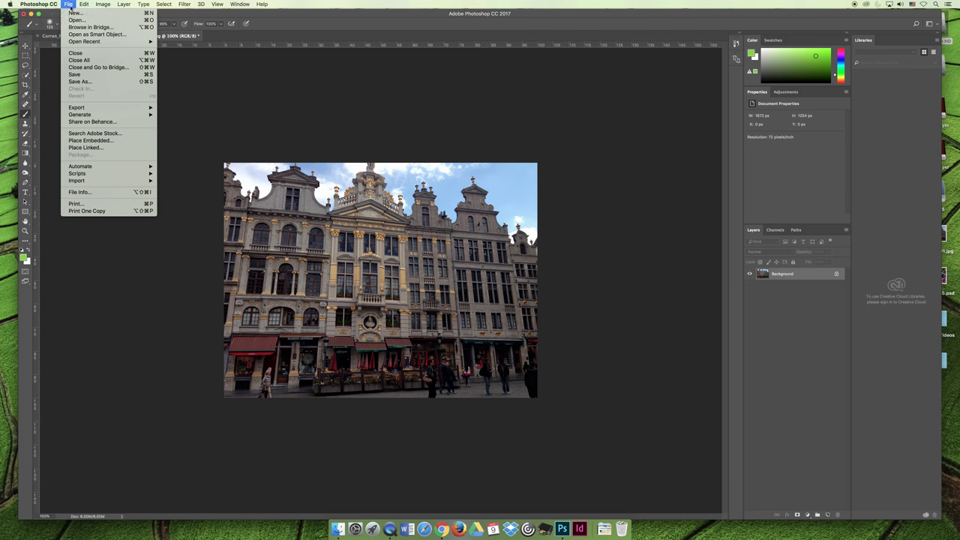
Save the photo in Photoshop format as ART1280_01.psd on the Desktop
left_click(84, 84)
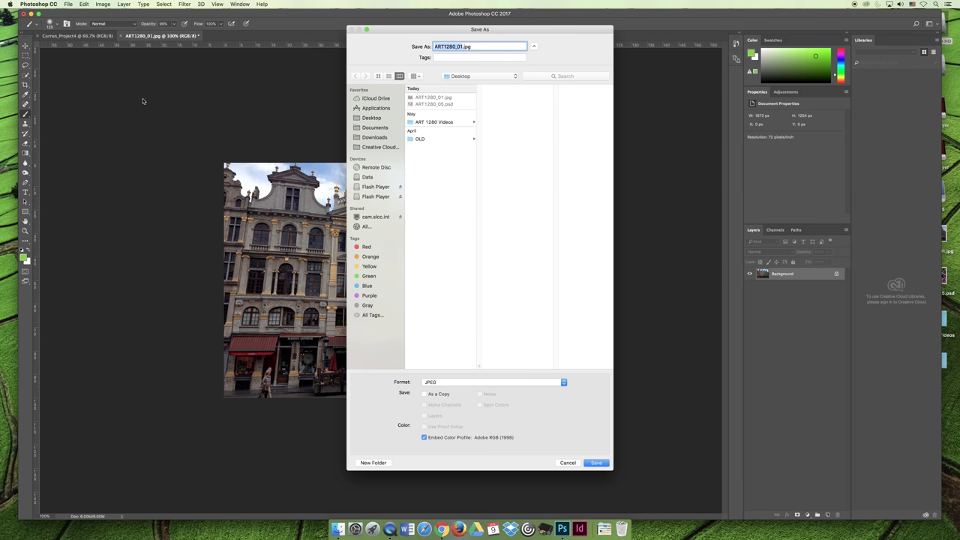
left_click(490, 384)
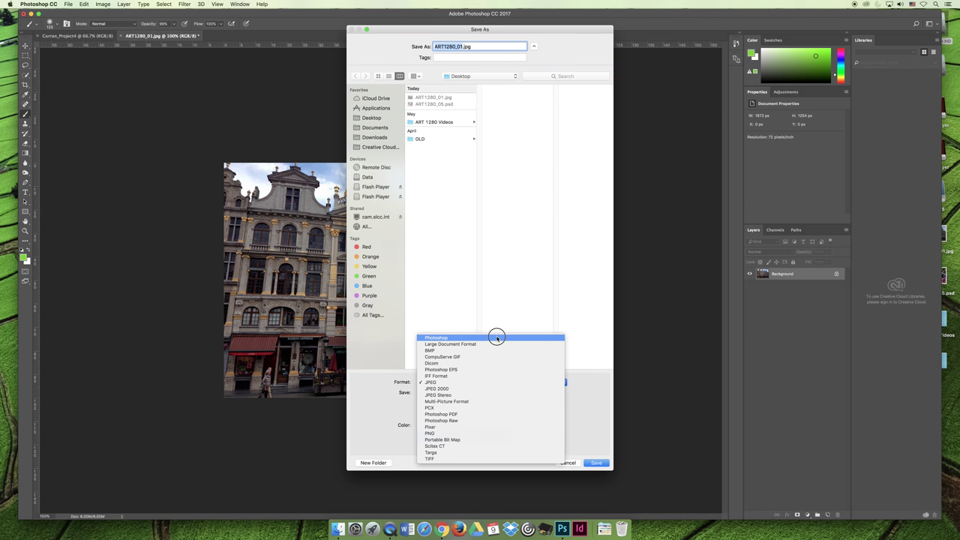
left_click(497, 338)
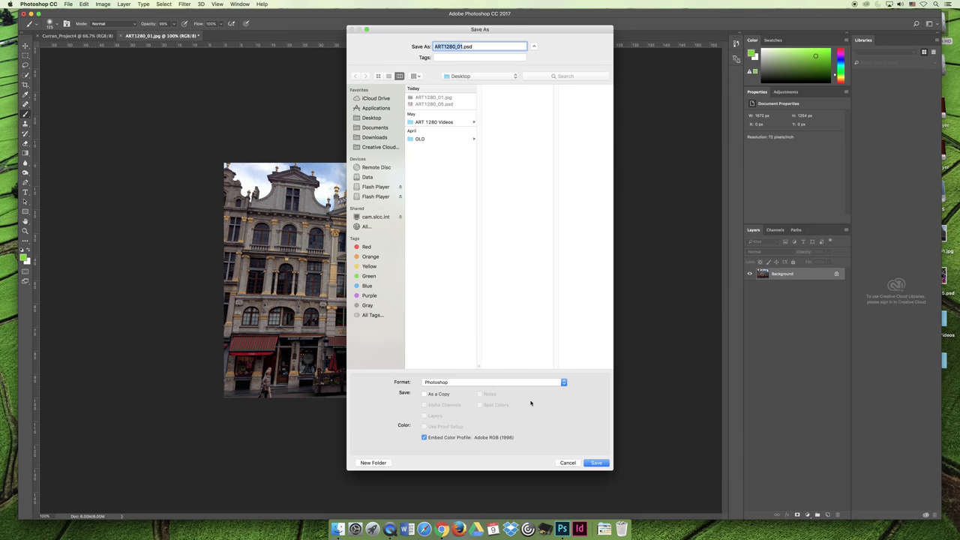
left_click(590, 465)
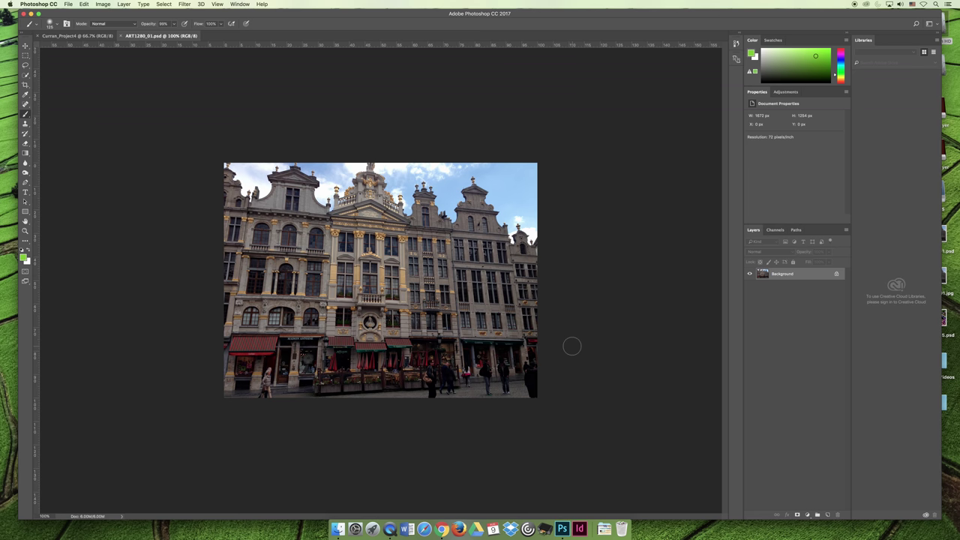
left_click(68, 4)
Start a new document, trying the iPad Pro and iPad Retina presets before choosing iPhone 6 Plus (1242 × 2208 px)
left_click(73, 14)
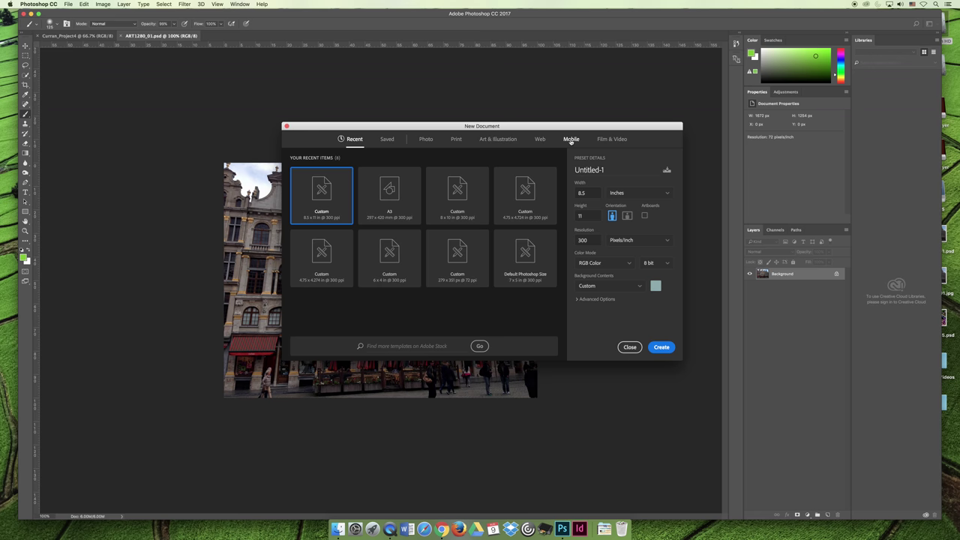
left_click(571, 140)
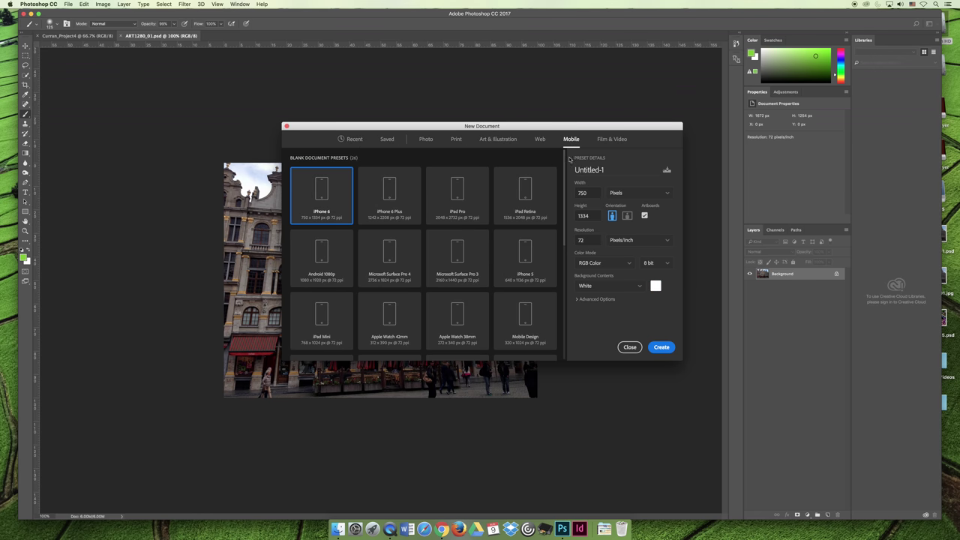
left_click(455, 197)
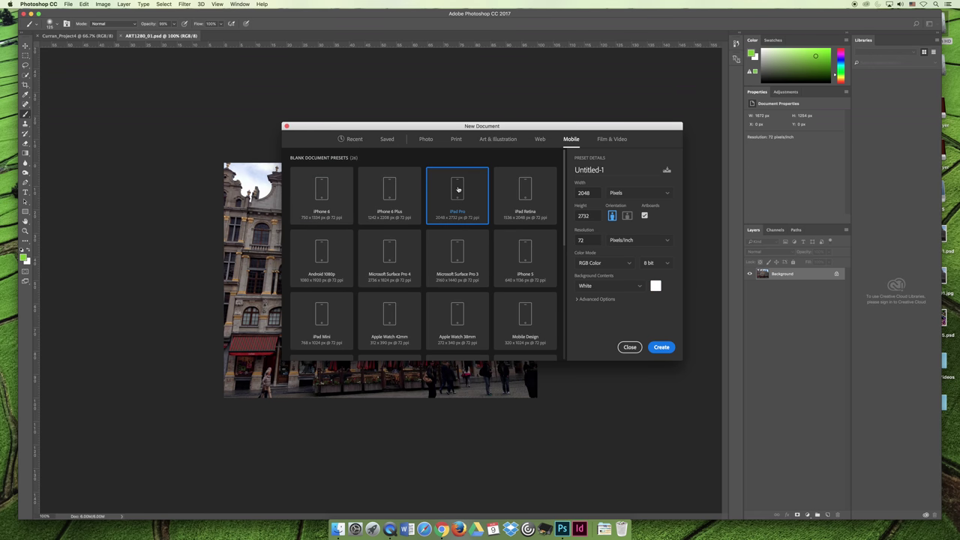
left_click(518, 193)
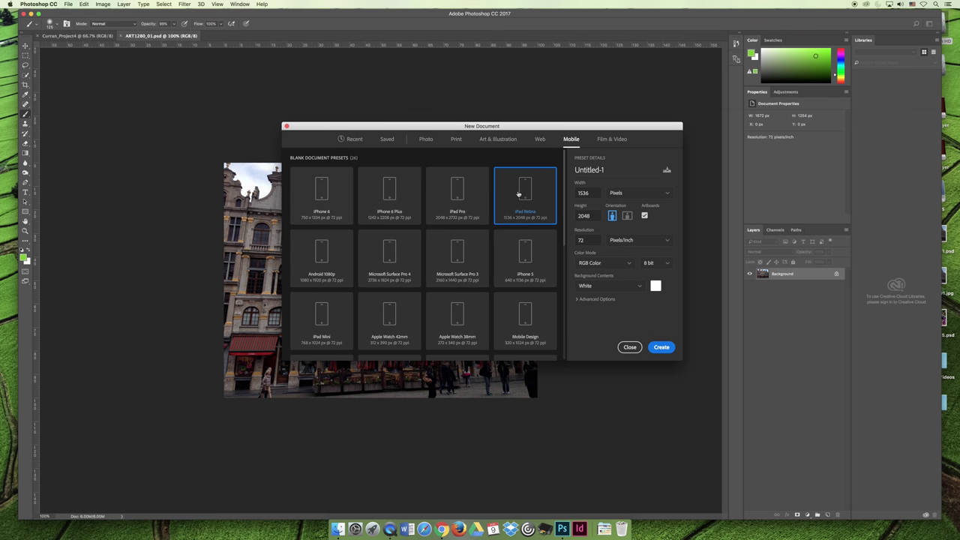
left_click(392, 189)
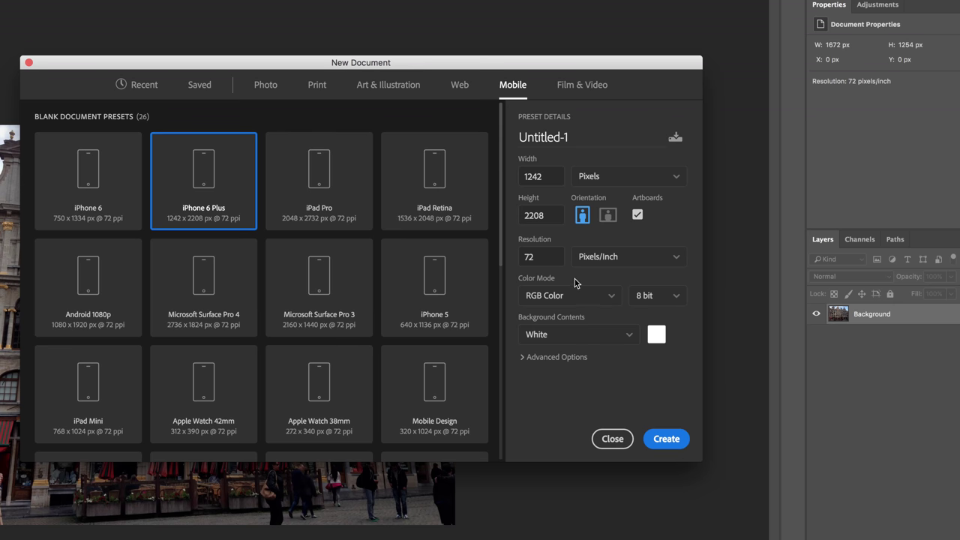
key("Left")
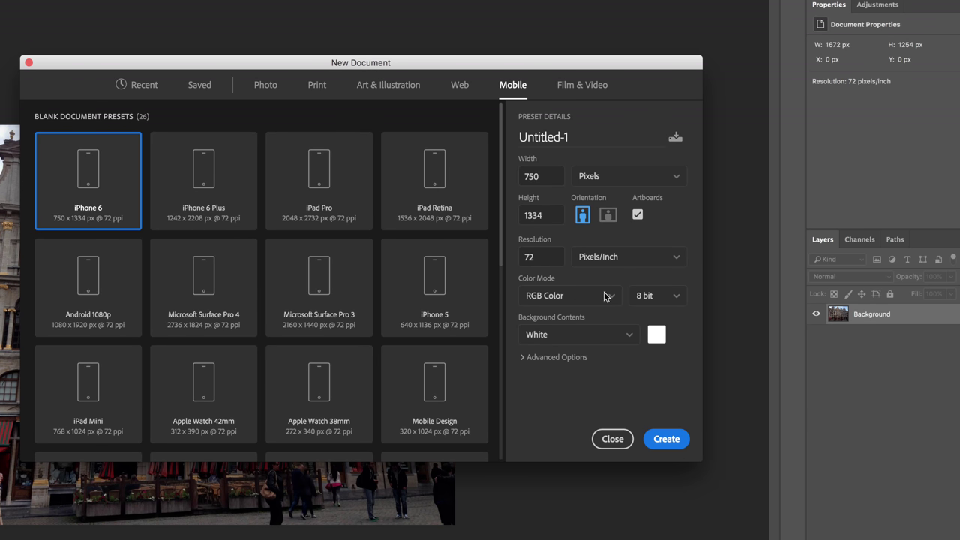
left_click(657, 337)
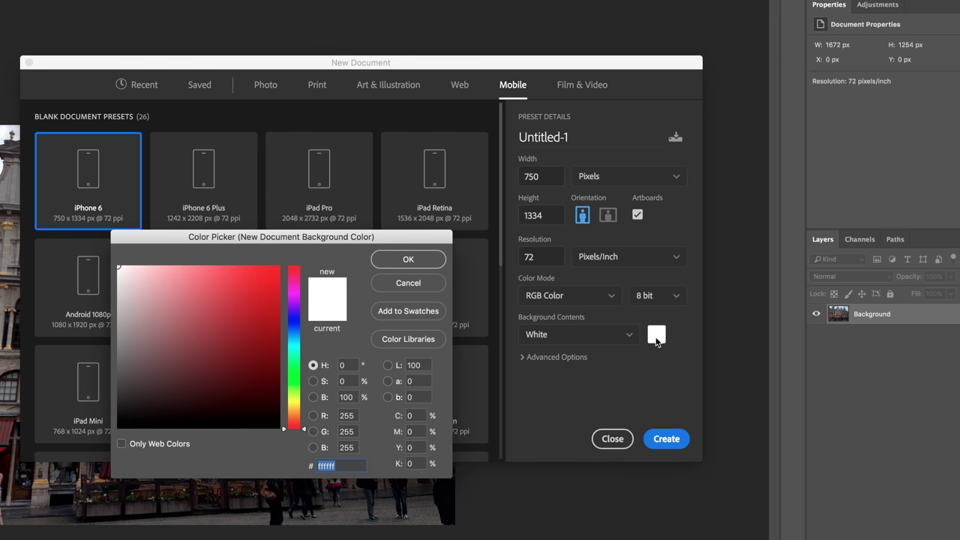
left_click(296, 350)
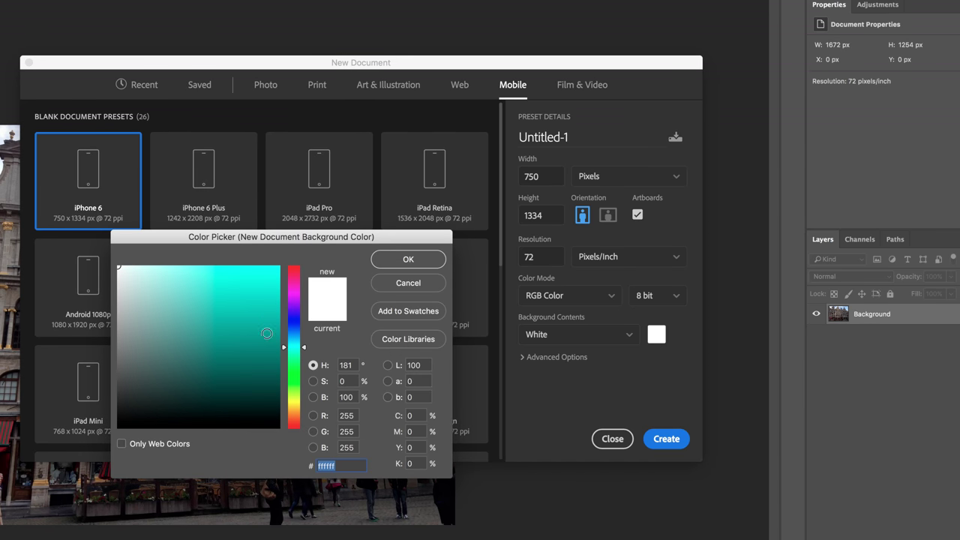
left_click(234, 312)
left_click(401, 260)
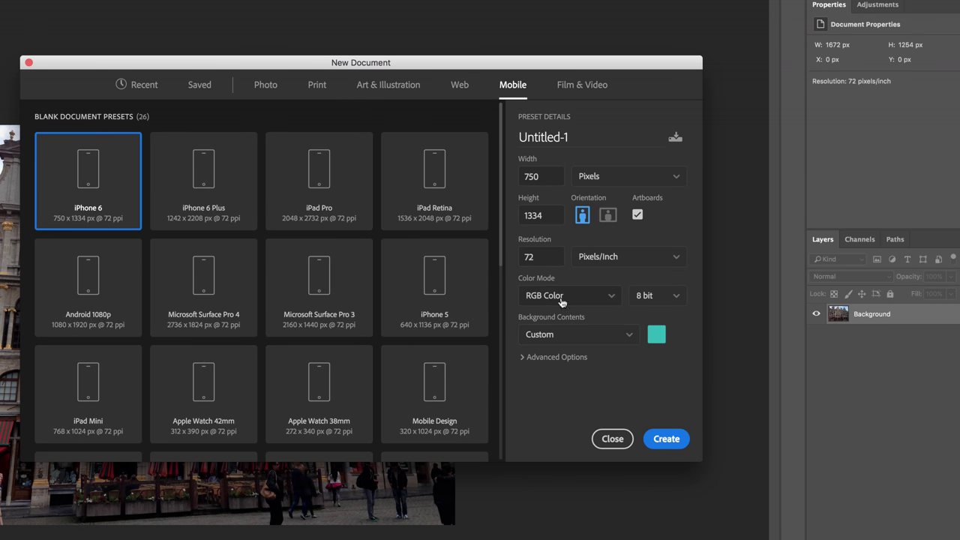
left_click(542, 257)
type("150")
left_click(677, 442)
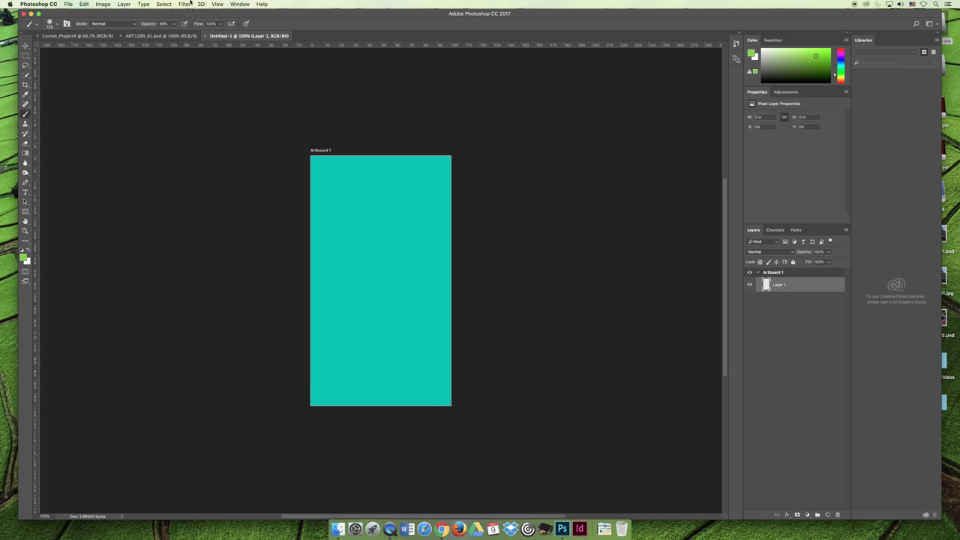
Create a Tabloid 3300 × 5100 px, 300 ppi print document with a pink background
left_click(66, 4)
left_click(78, 12)
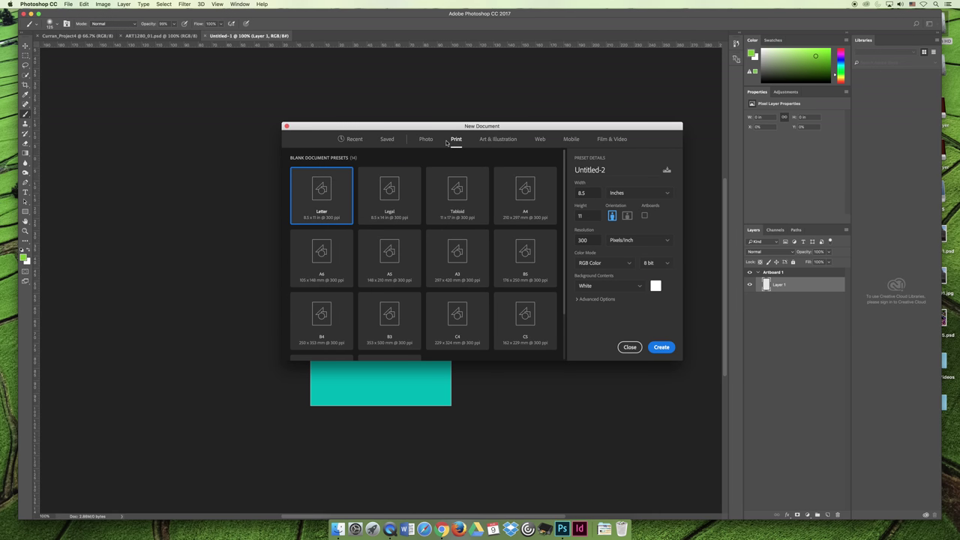
left_click(458, 194)
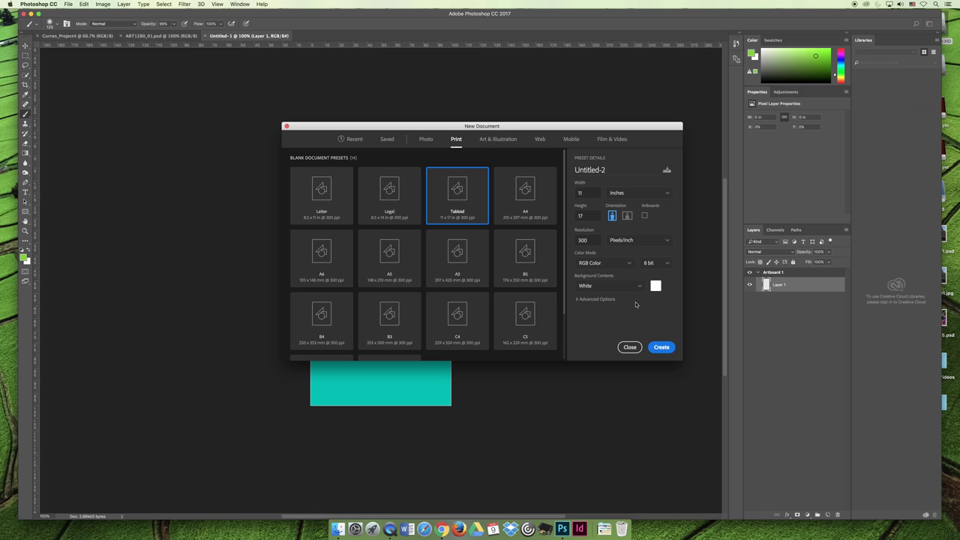
left_click(657, 286)
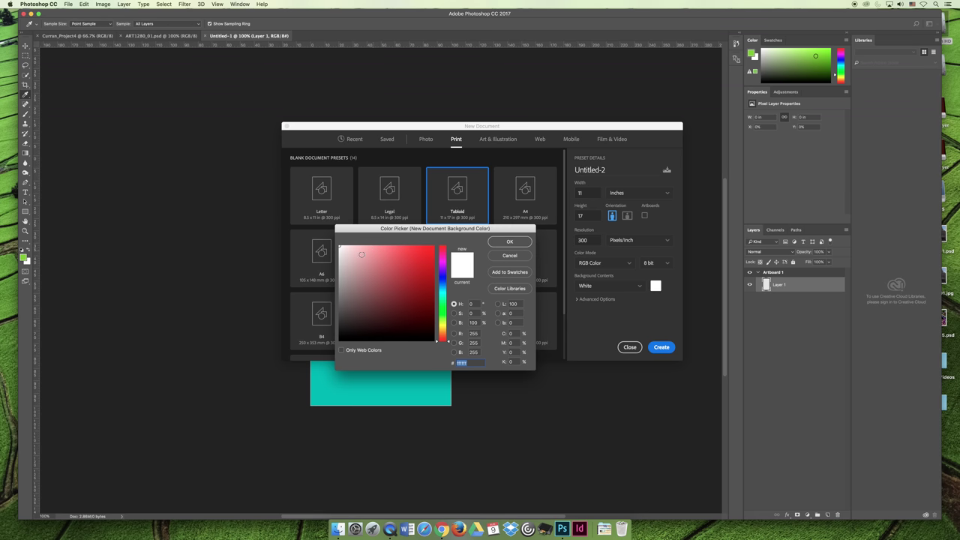
left_click(362, 254)
left_click(510, 241)
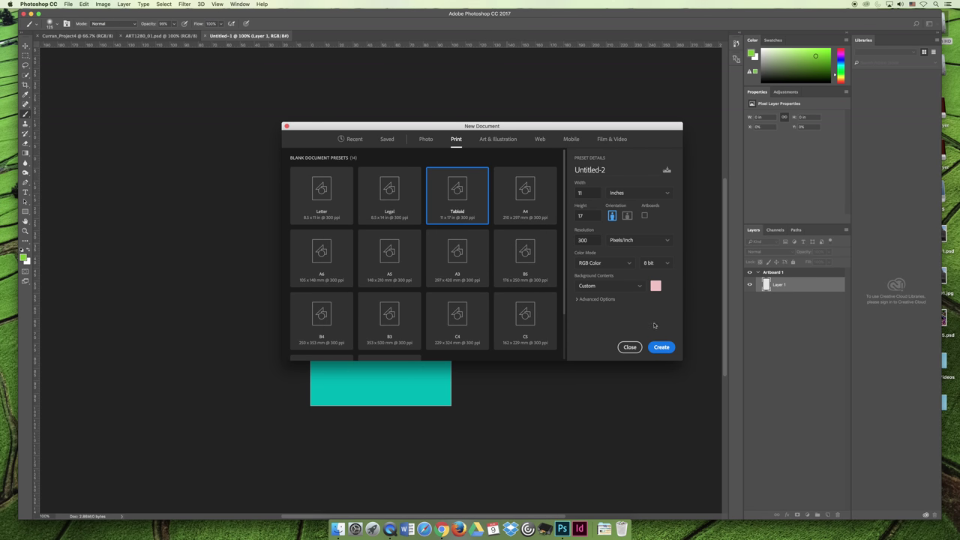
left_click(661, 347)
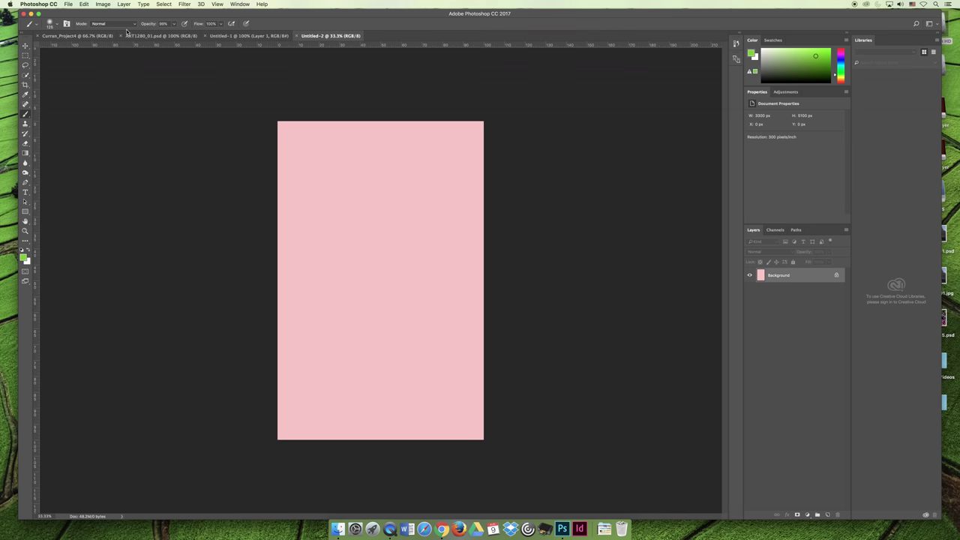
Bring up the File menu for the pink Untitled-2 document
left_click(68, 4)
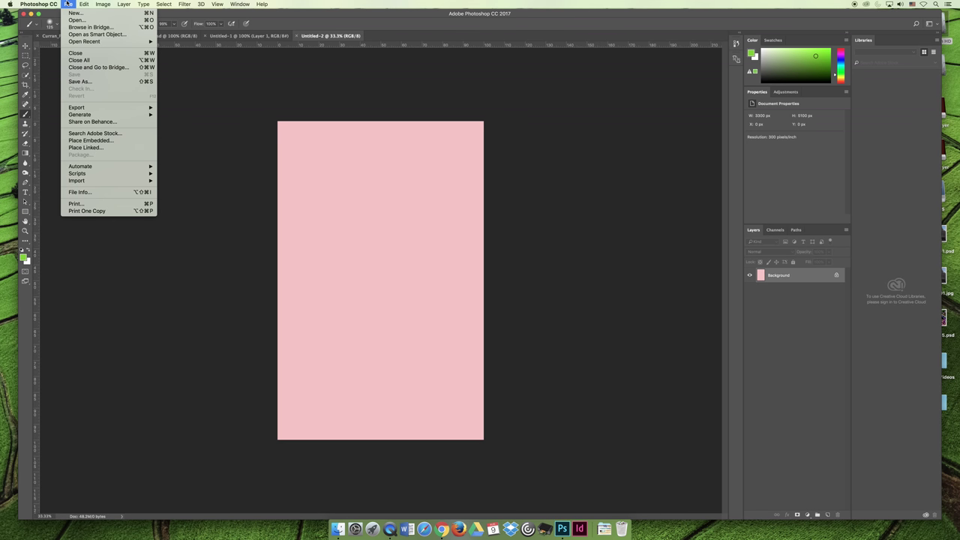
left_click(80, 81)
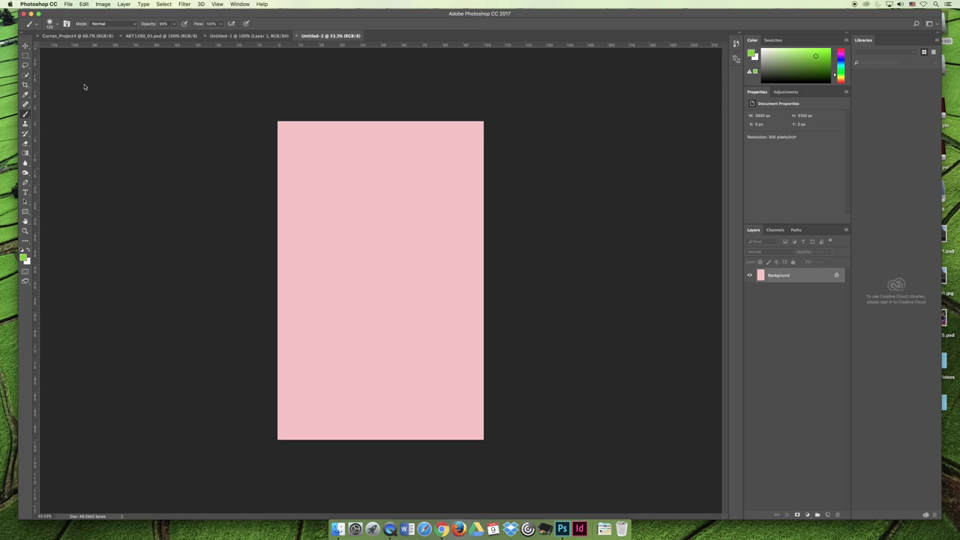
left_click(528, 384)
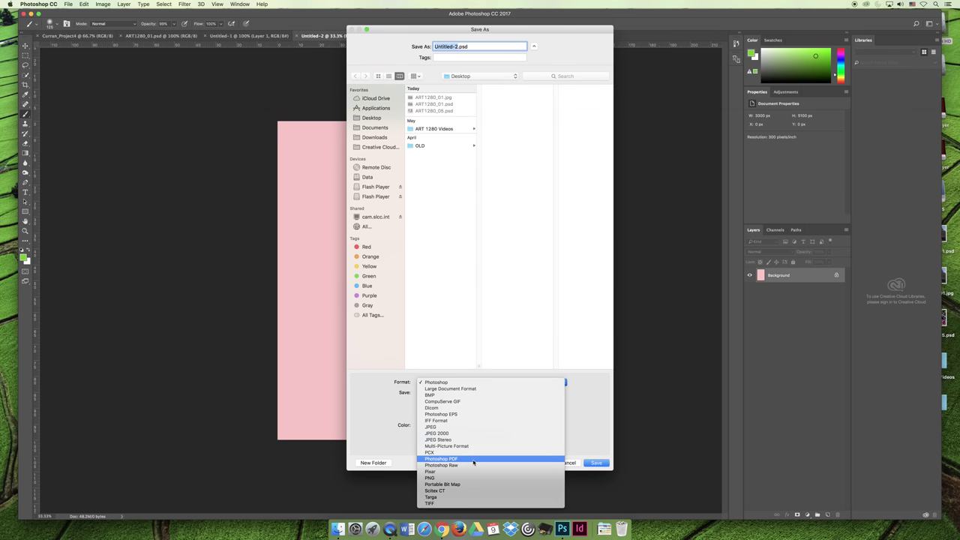
left_click(588, 430)
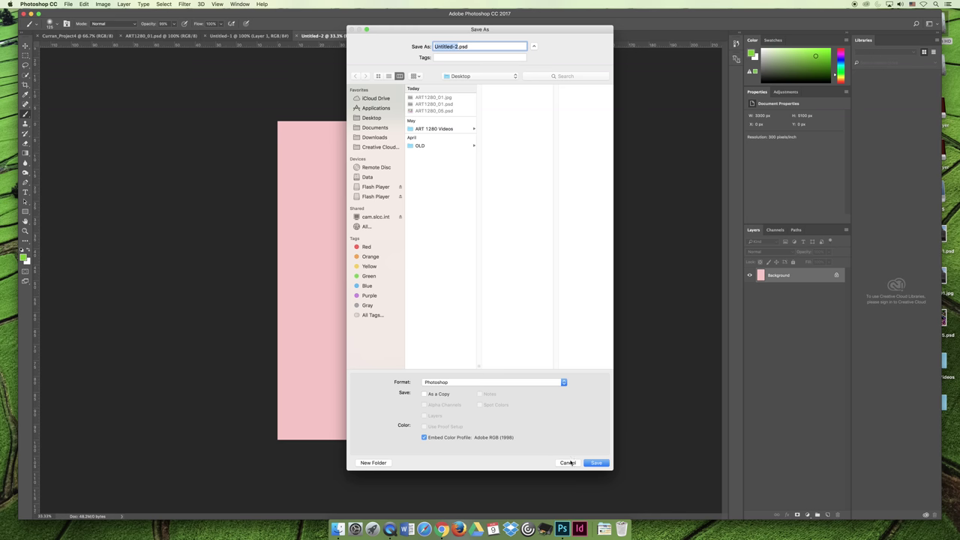
left_click(567, 463)
left_click(68, 3)
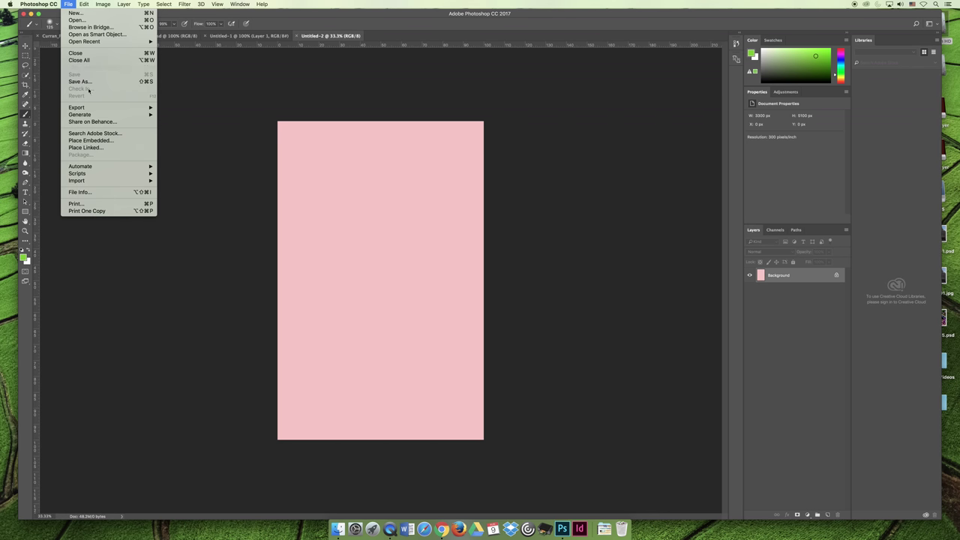
Review Export As with PNG format, cancel without exporting, and return to the File > Export submenu
mouse_move(96, 111)
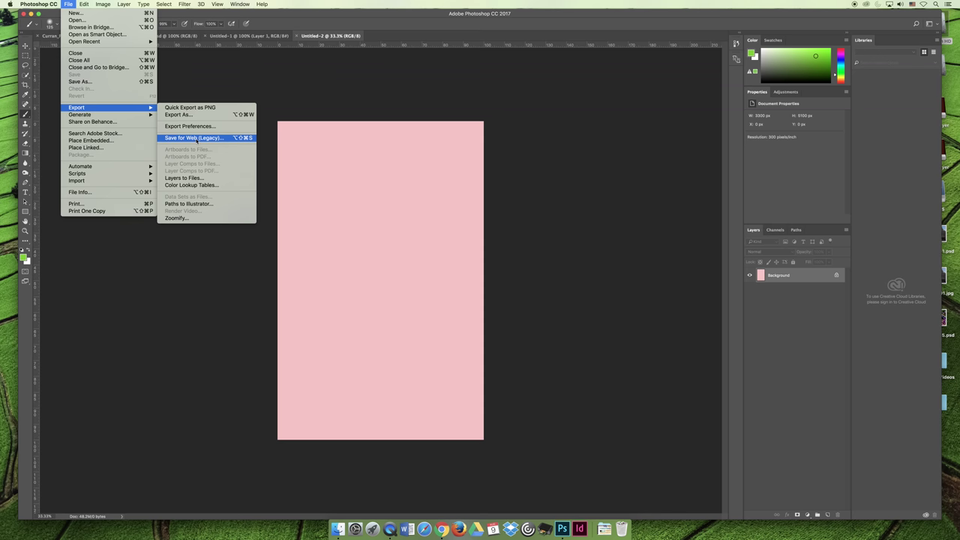
left_click(187, 115)
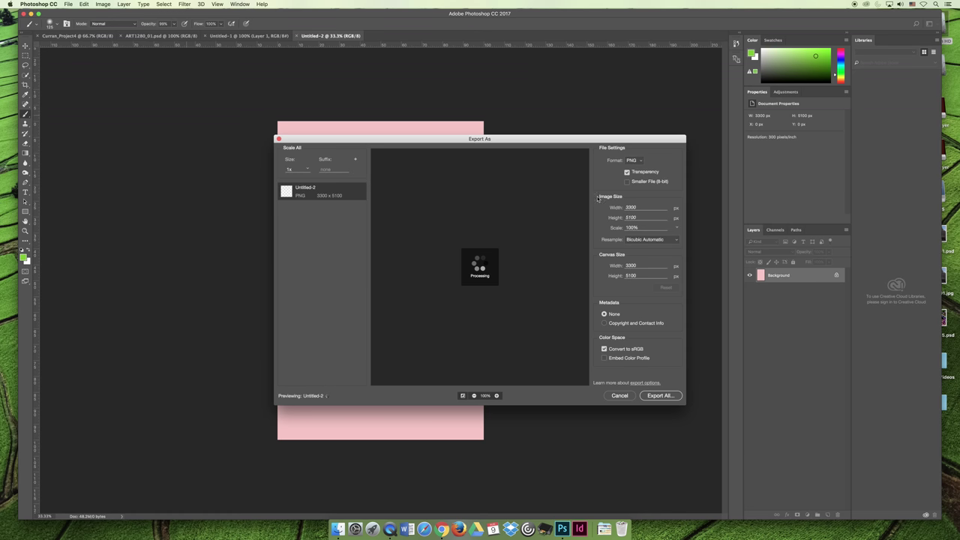
left_click(635, 160)
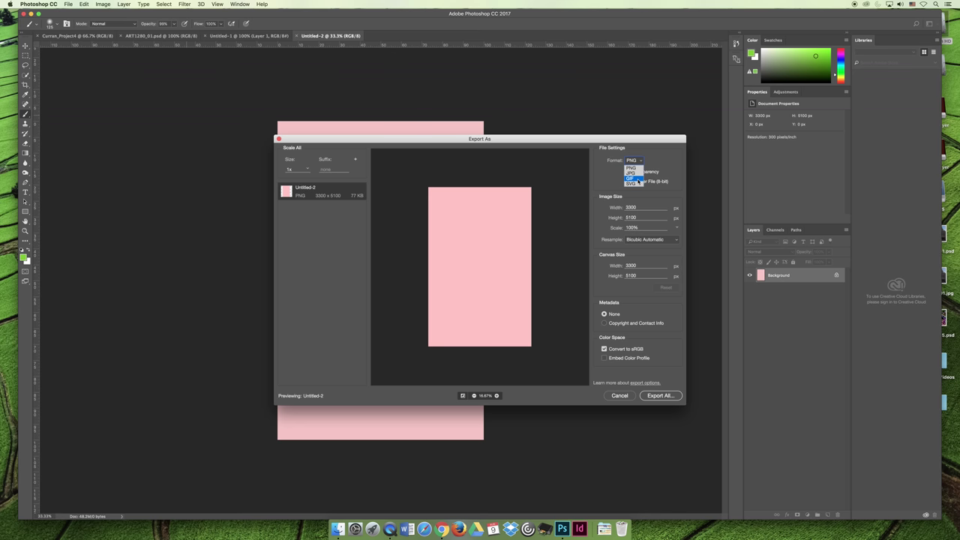
left_click(657, 166)
left_click(623, 396)
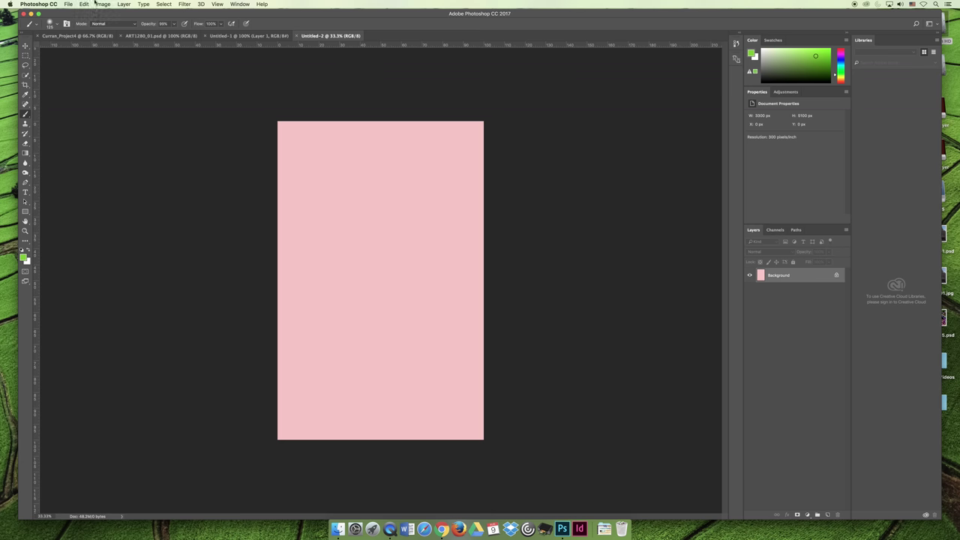
left_click(68, 4)
mouse_move(105, 107)
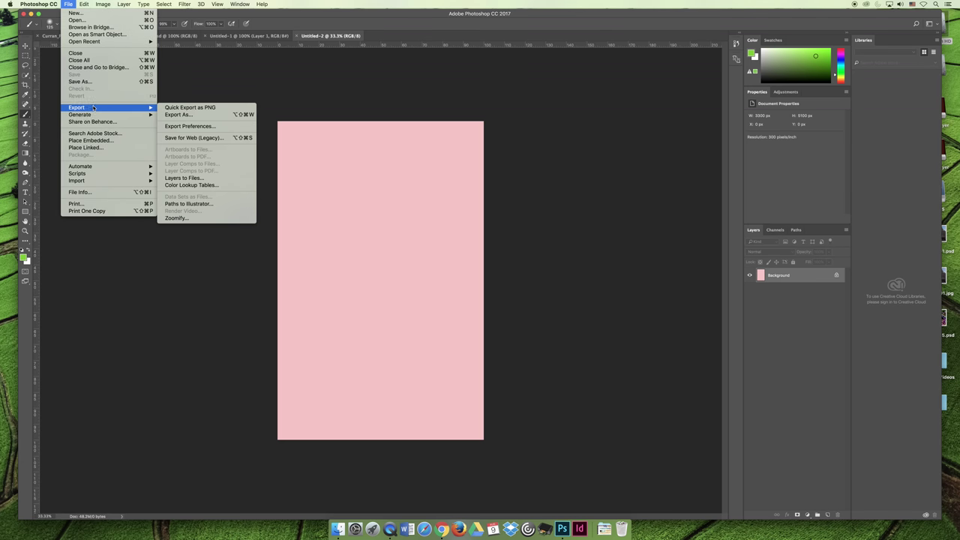
Show Save for Web (Legacy) in 4-Up view and enlarge its window
left_click(183, 139)
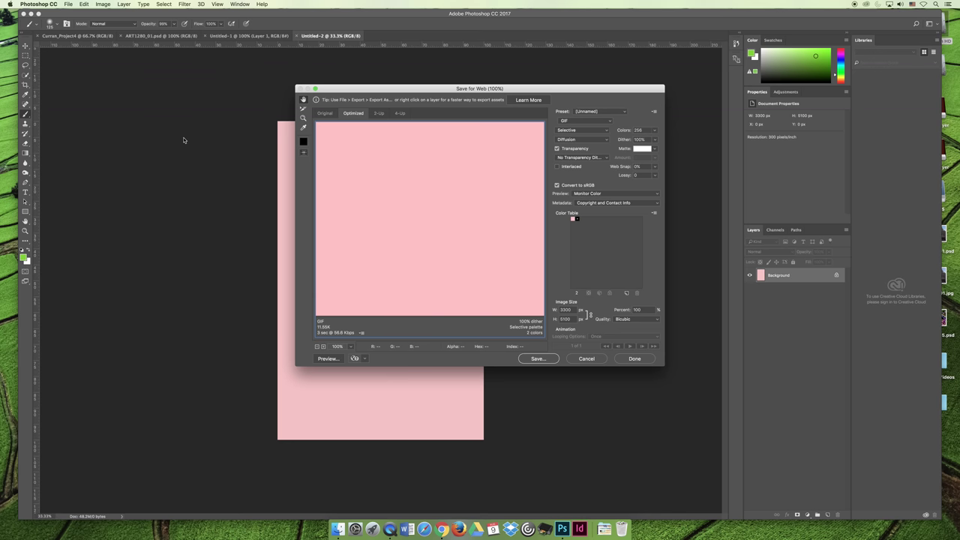
left_click(400, 113)
left_click_drag(415, 88, 308, 74)
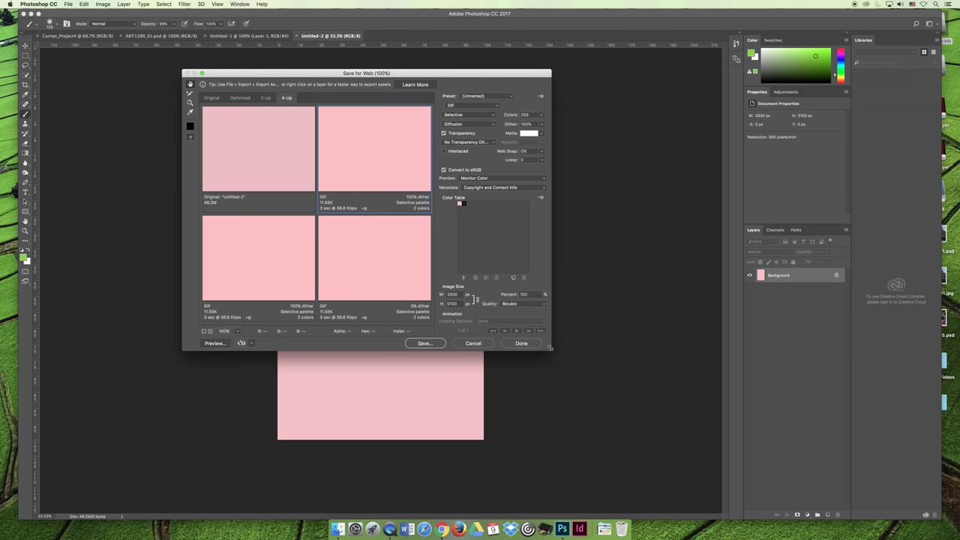
left_click_drag(649, 413, 698, 439)
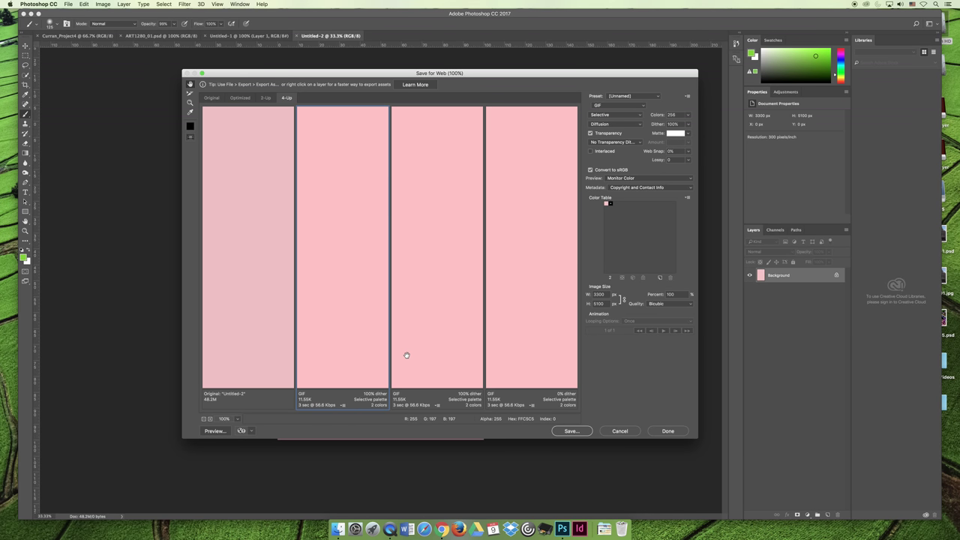
Compare the original with a JPEG-optimised version in 2-Up view
left_click(265, 97)
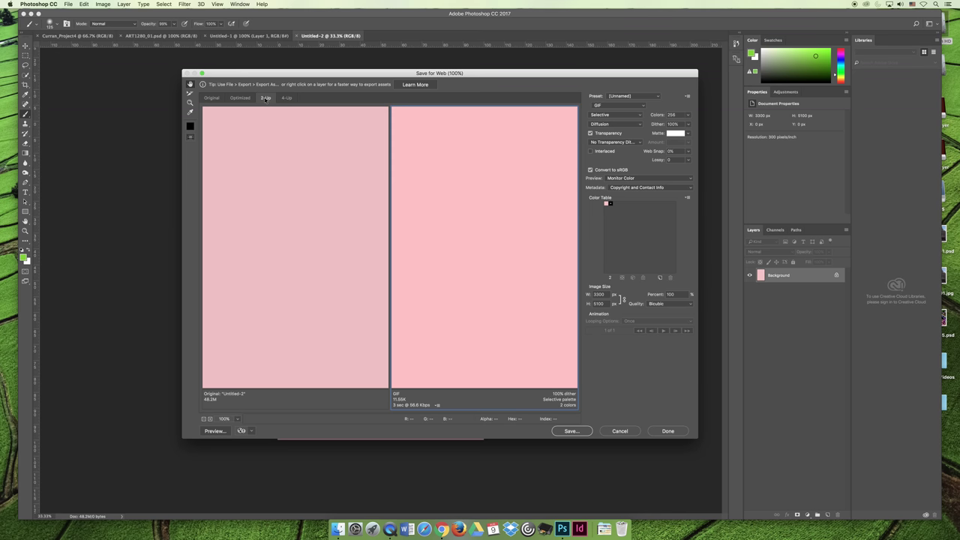
left_click(623, 104)
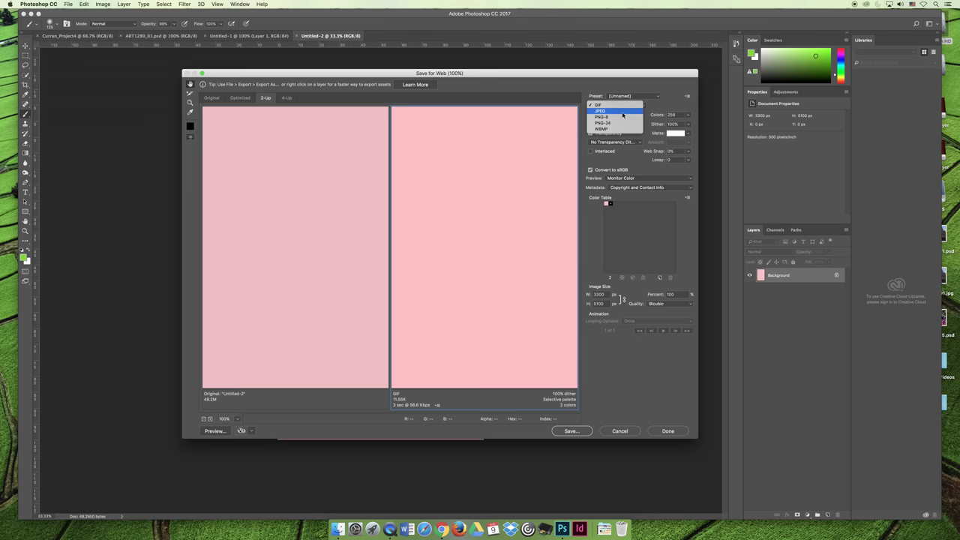
left_click(621, 107)
left_click(621, 109)
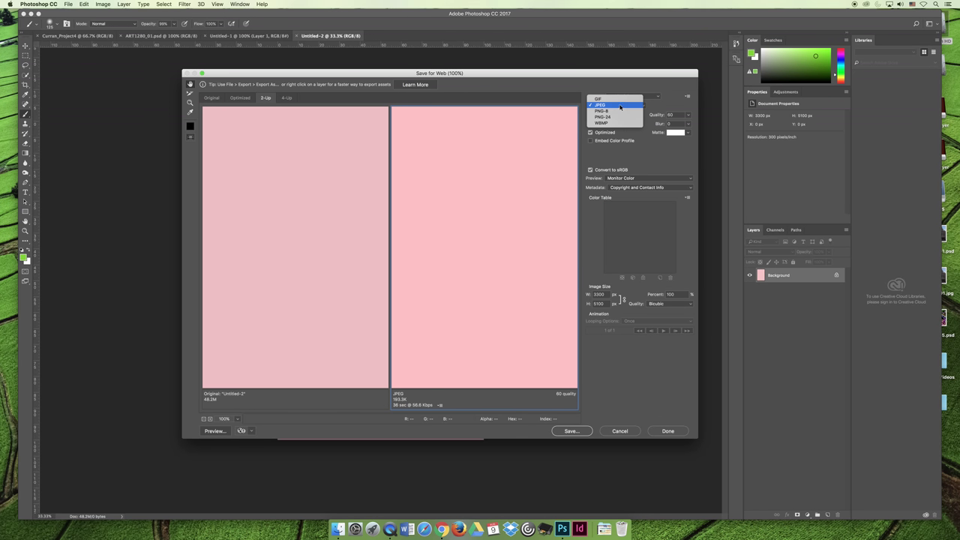
left_click(619, 101)
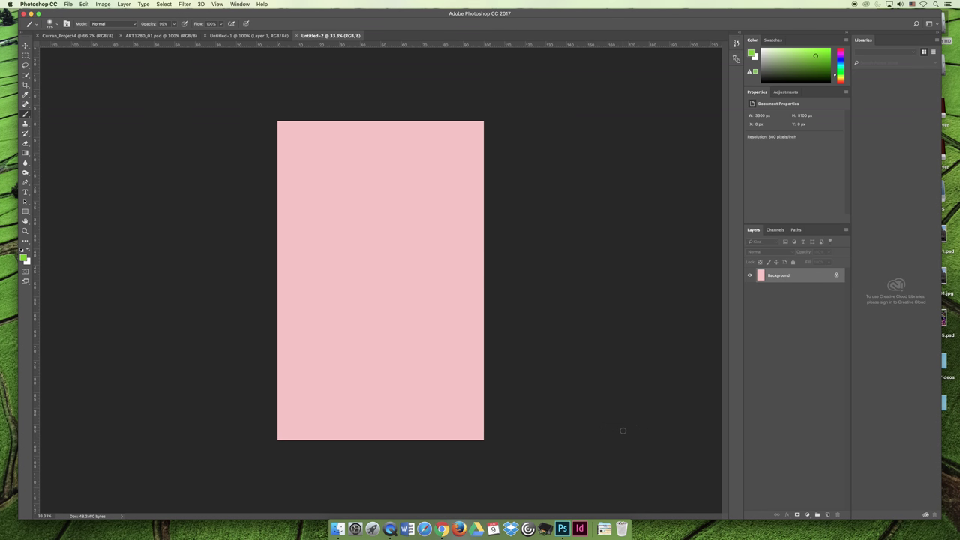
left_click(622, 432)
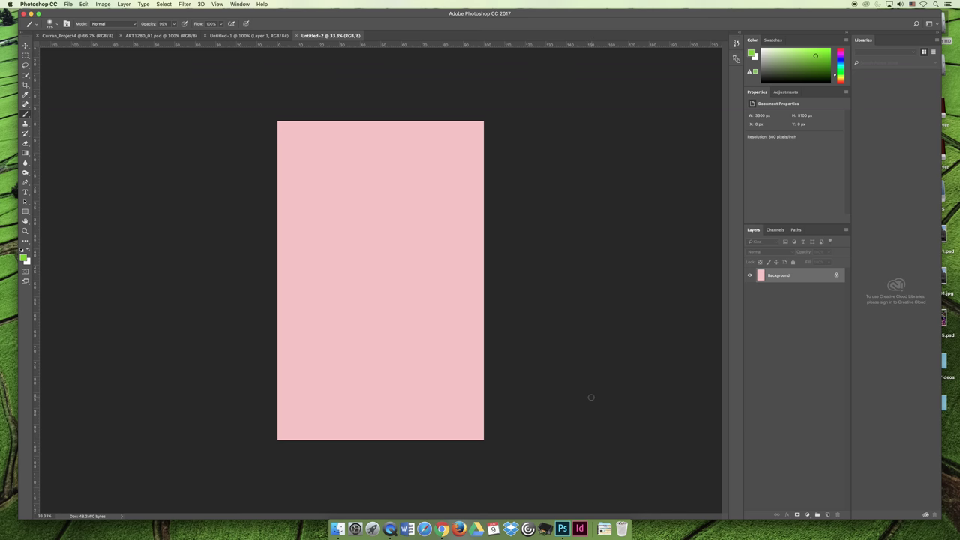